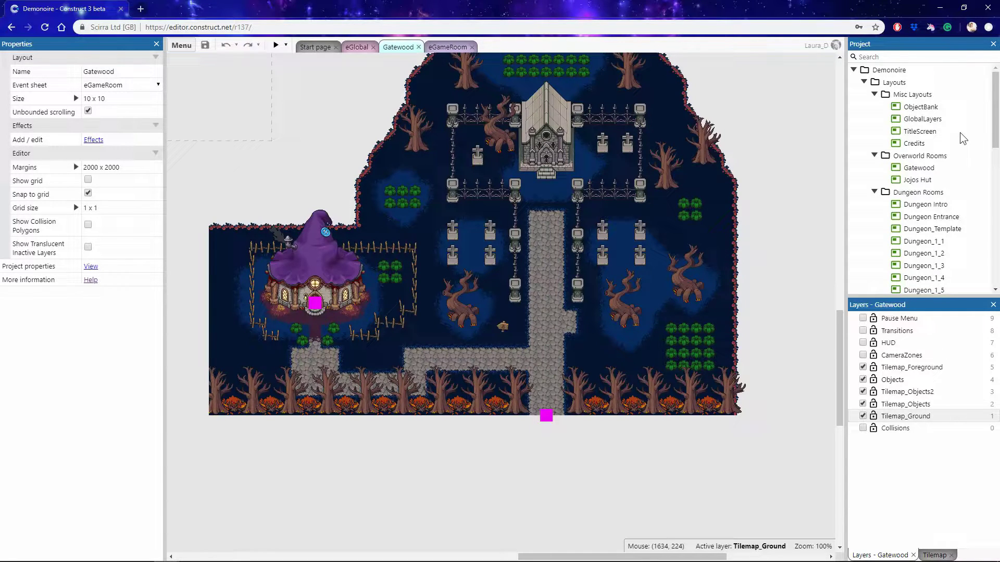
Step: Show the Demonoire project properties and view the project actions menu without choosing anything
{"action": "left_click", "coordinate": [891, 71]}
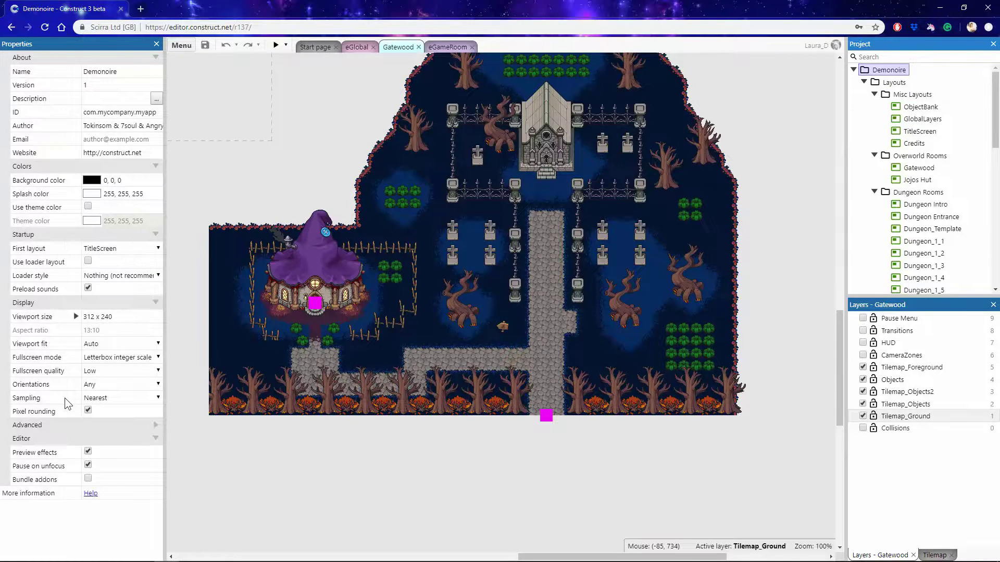
{"action": "right_click", "coordinate": [878, 71]}
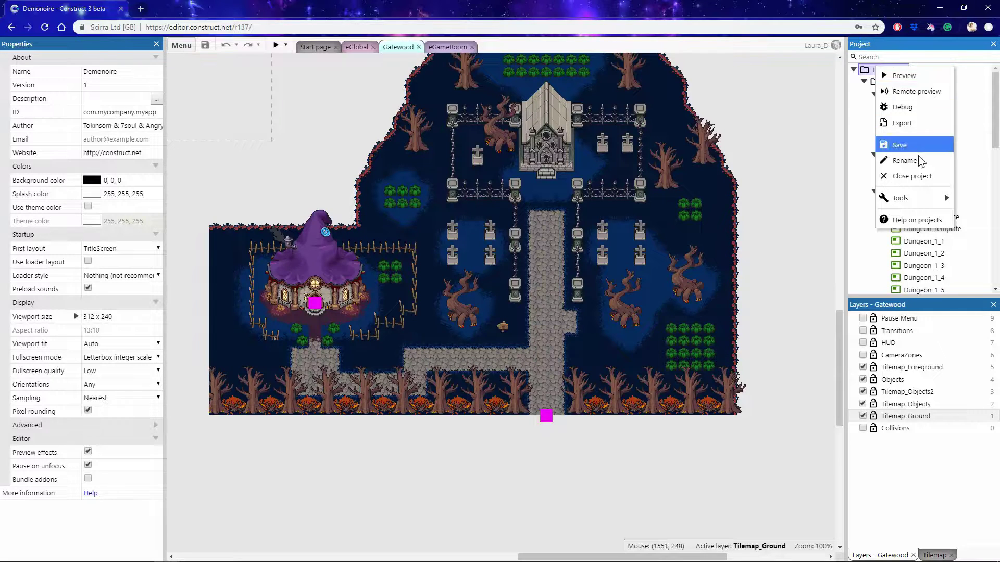
{"action": "mouse_move", "coordinate": [915, 200]}
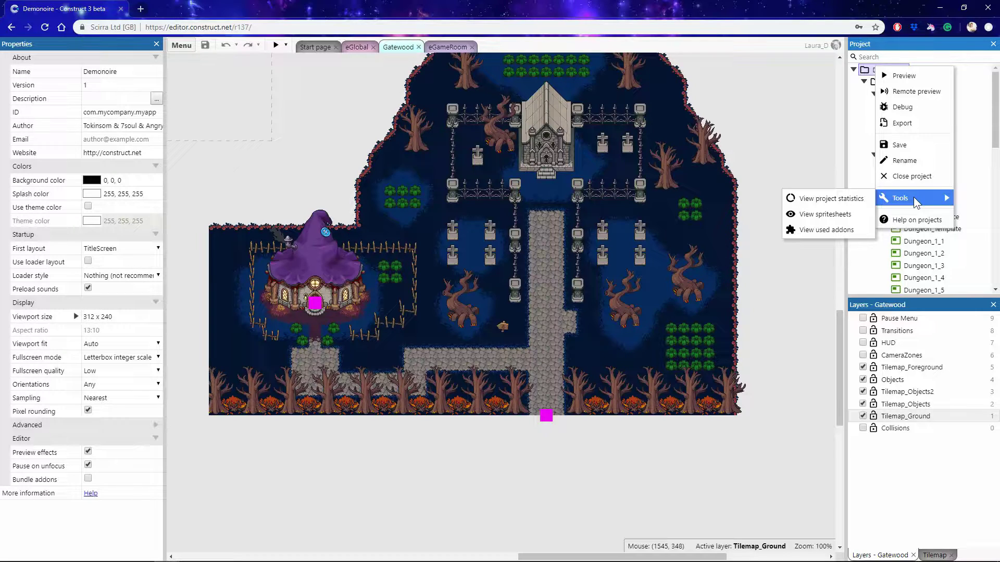
{"action": "left_click", "coordinate": [831, 159]}
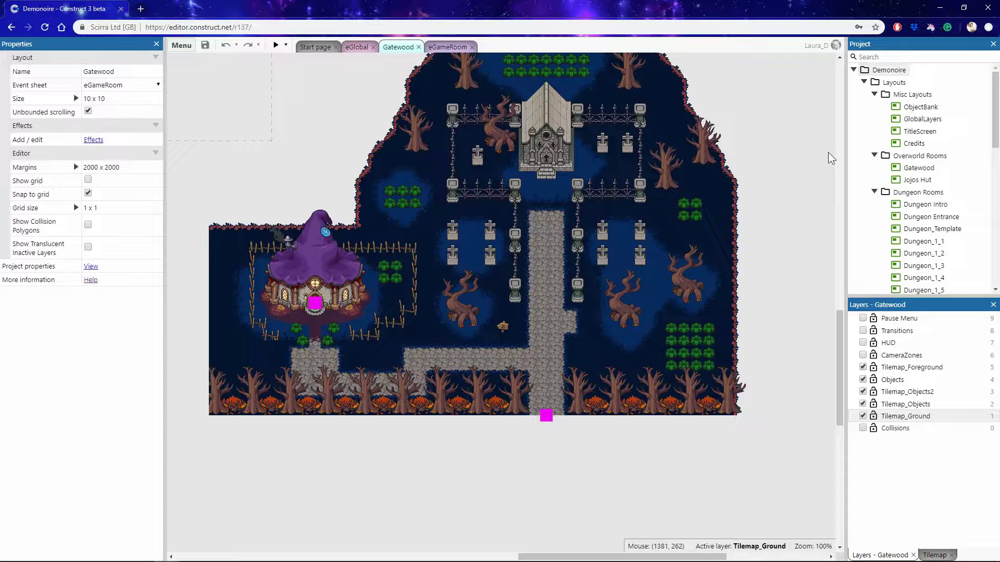
Step: Collapse the Layouts, Event sheets and Object types folders in the project tree
{"action": "left_click", "coordinate": [868, 84]}
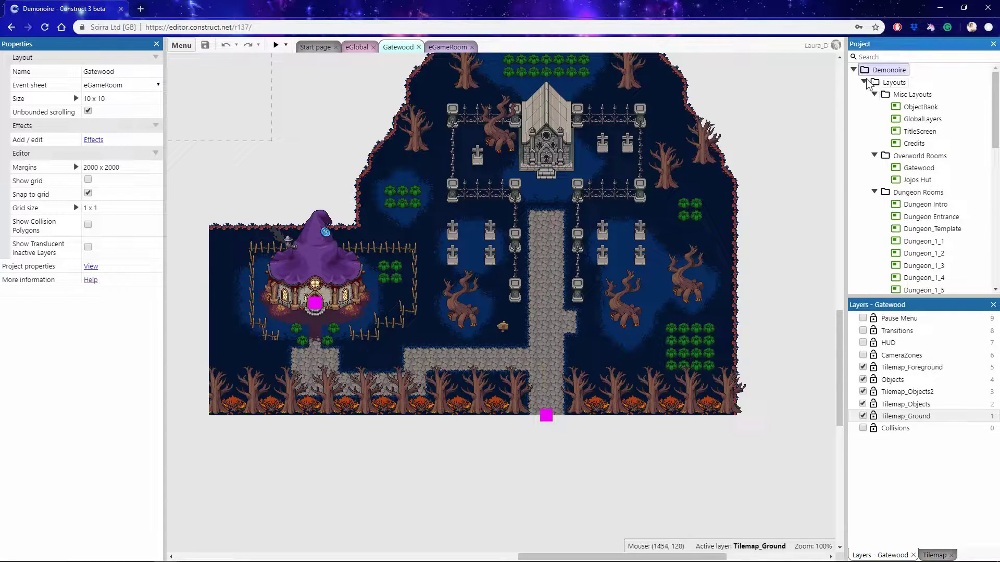
{"action": "left_click", "coordinate": [864, 82]}
{"action": "left_click", "coordinate": [864, 94]}
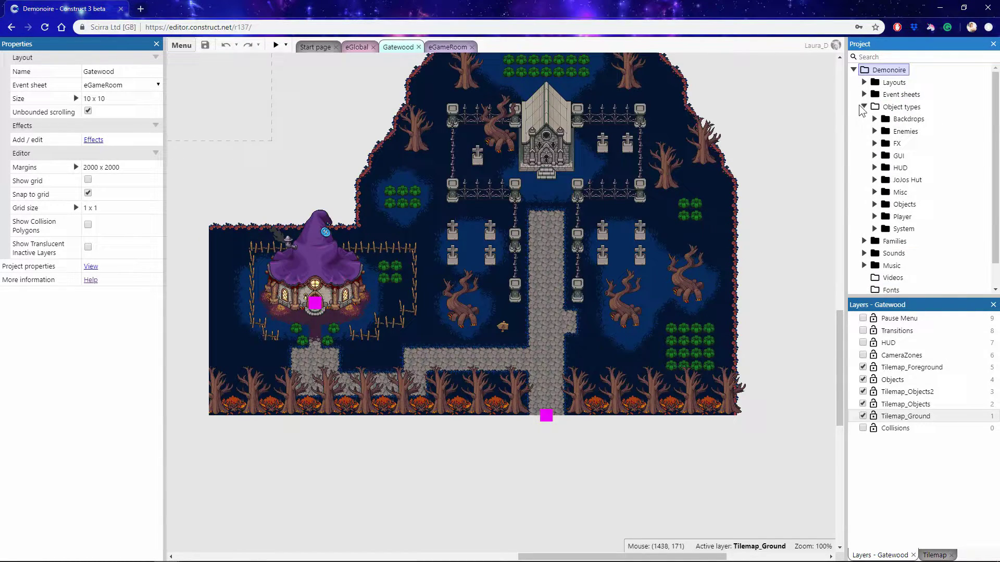
{"action": "left_click", "coordinate": [864, 107]}
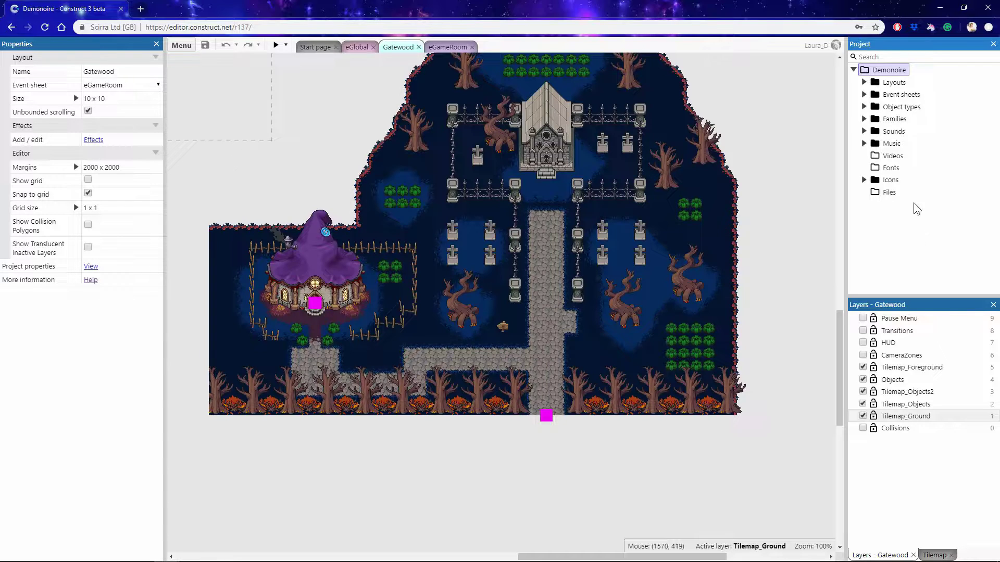
{"action": "right_click", "coordinate": [891, 84]}
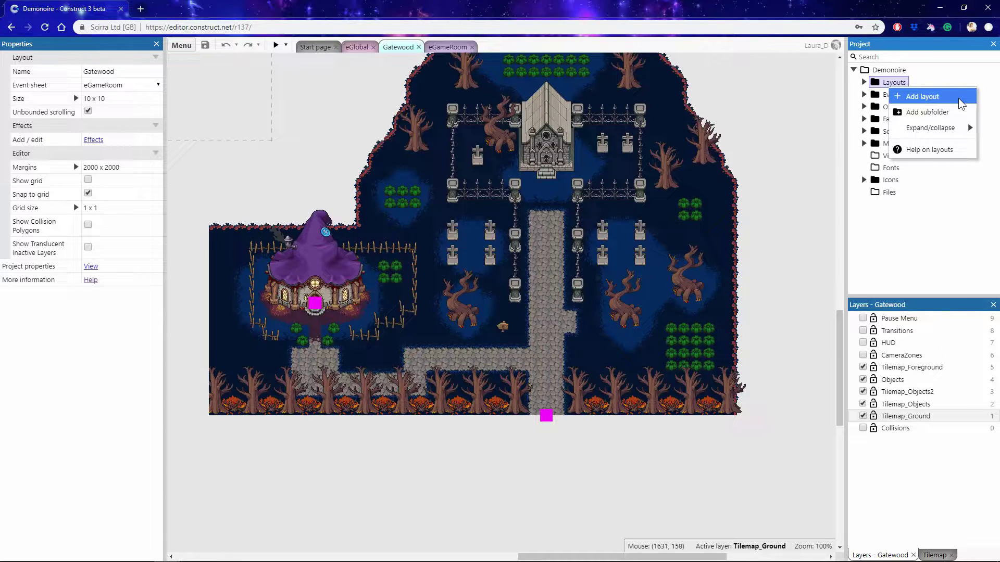
{"action": "left_click", "coordinate": [970, 76]}
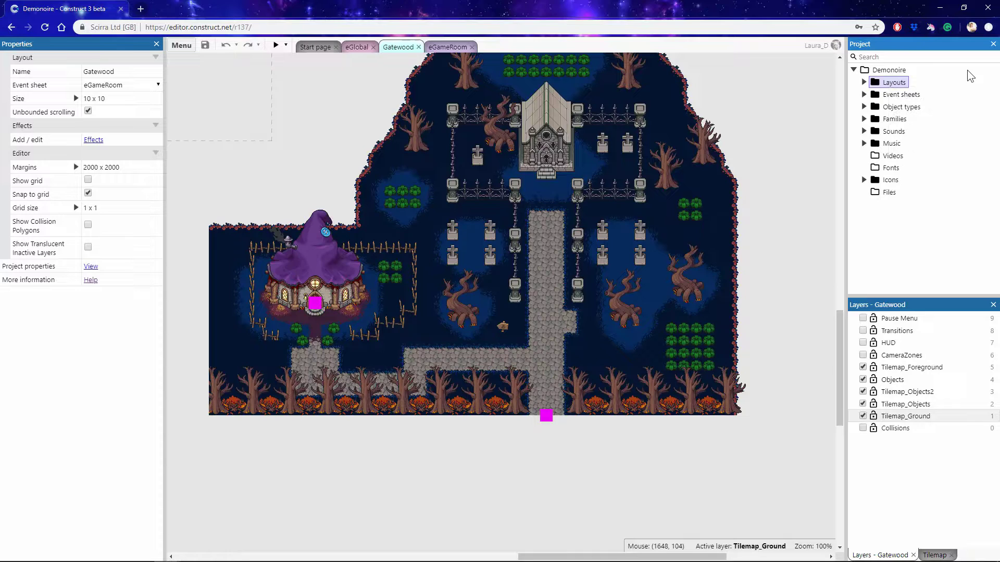
{"action": "right_click", "coordinate": [897, 82]}
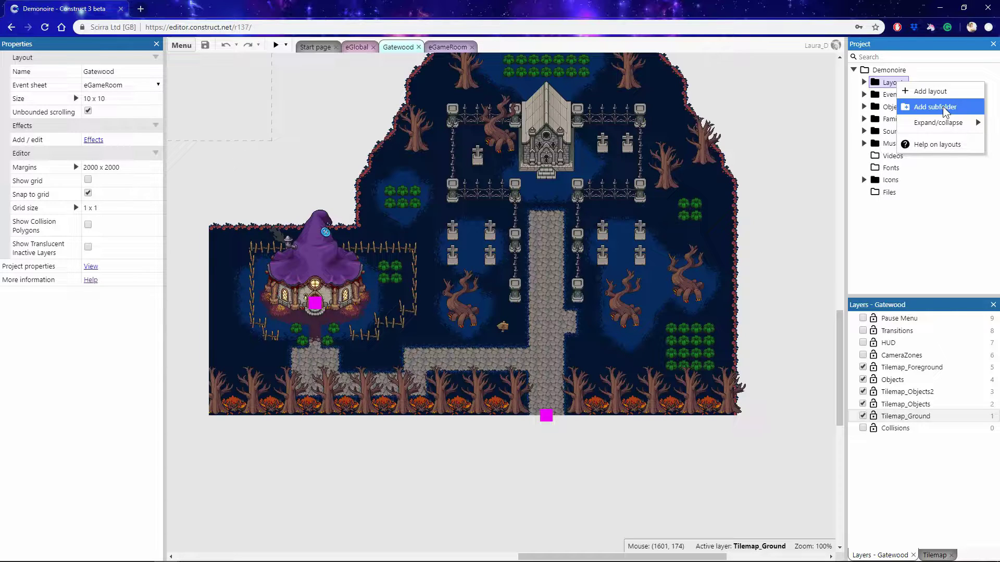
{"action": "left_click", "coordinate": [964, 271]}
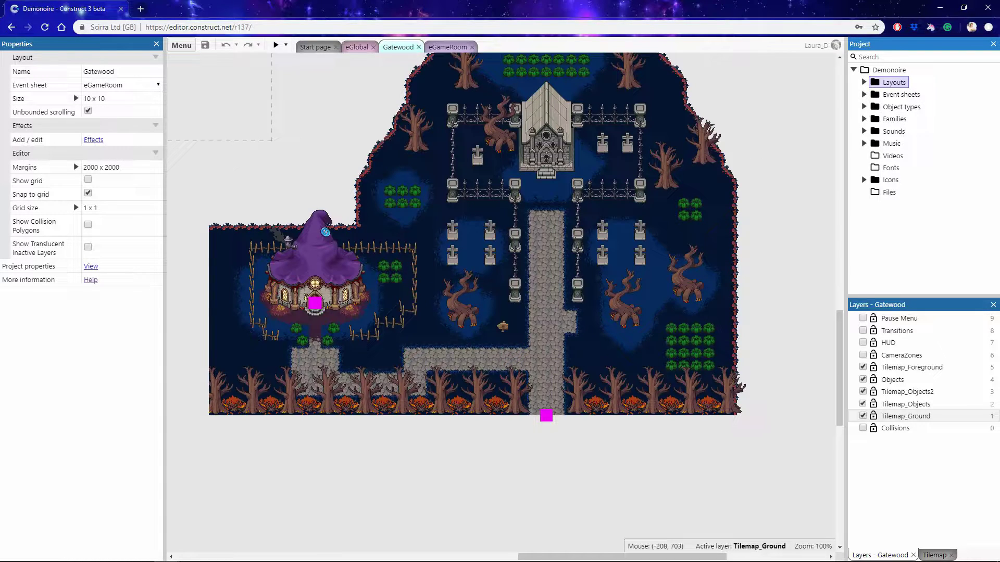
Step: In Object types > Backdrops, rename the JojoHutExterior sprite to JojoHutExterior1
{"action": "left_click", "coordinate": [864, 107]}
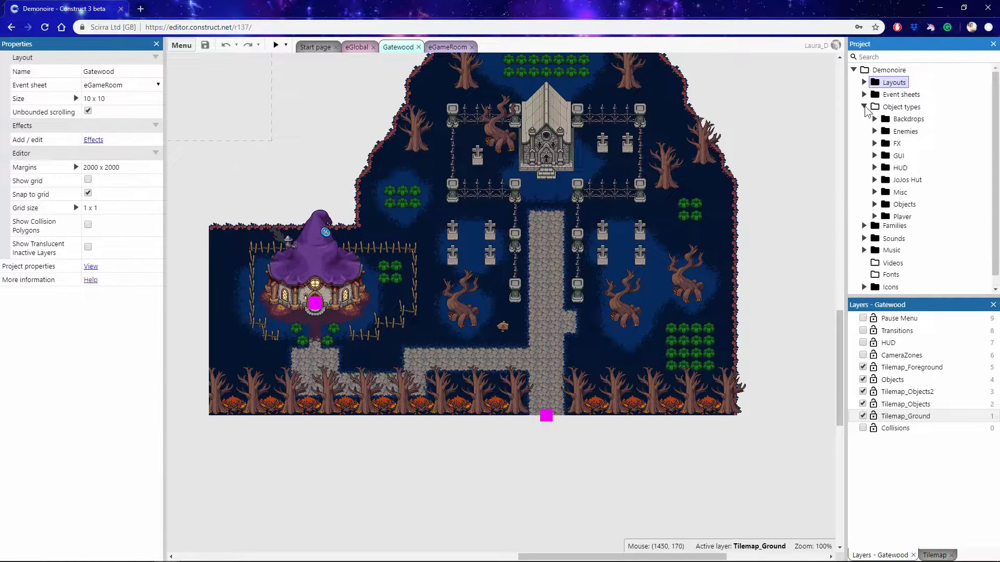
{"action": "left_click", "coordinate": [875, 119]}
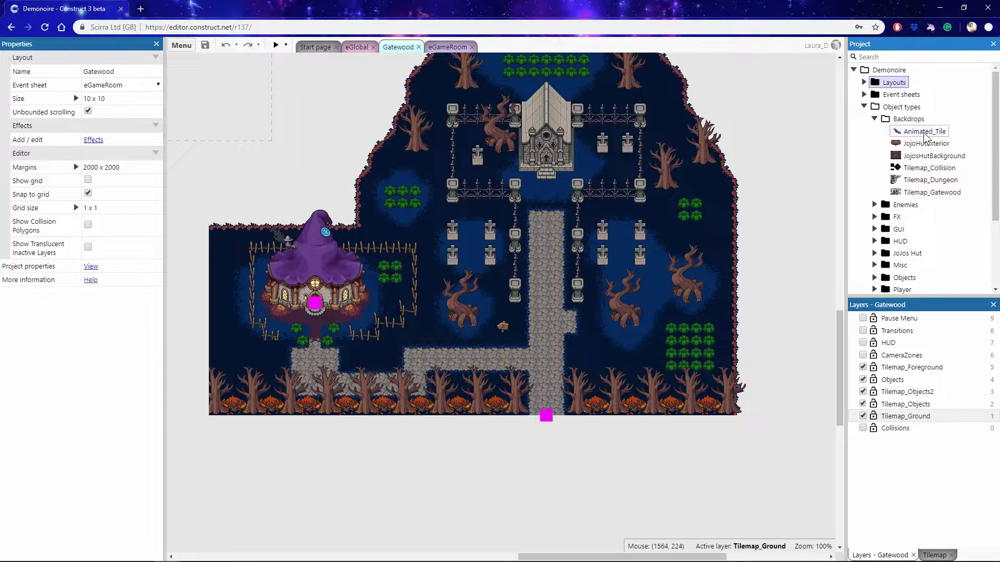
{"action": "right_click", "coordinate": [927, 181]}
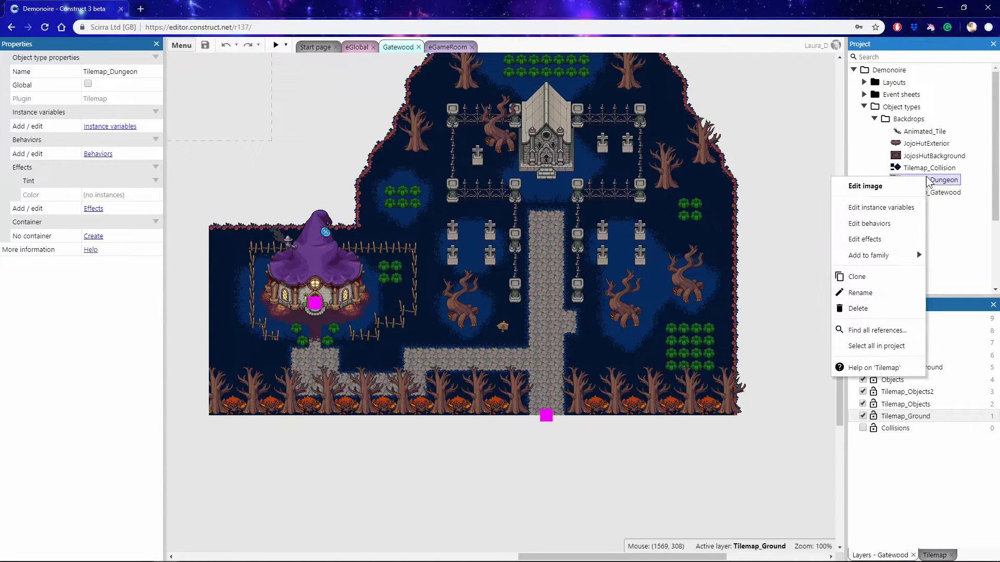
{"action": "right_click", "coordinate": [933, 144]}
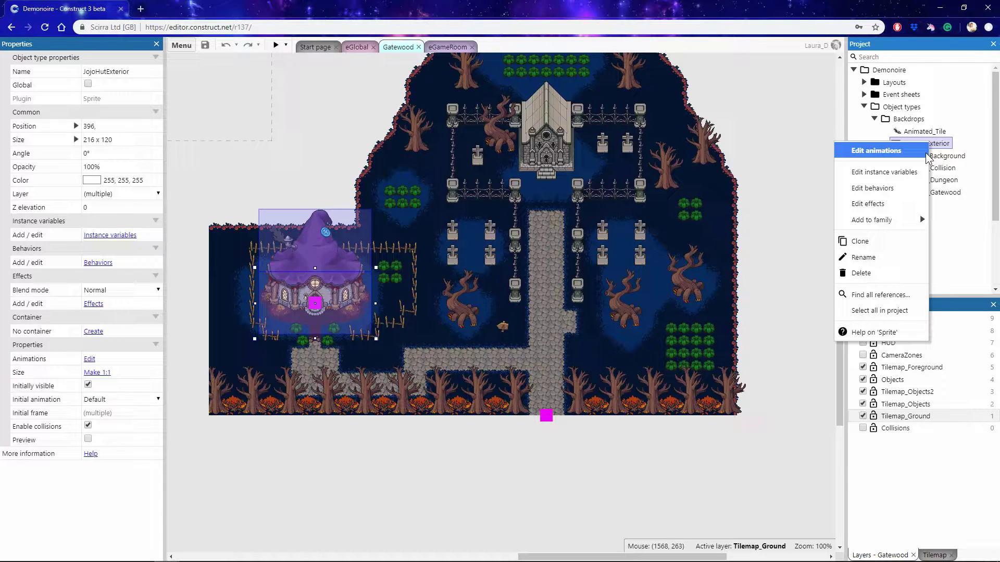
{"action": "left_click", "coordinate": [899, 259]}
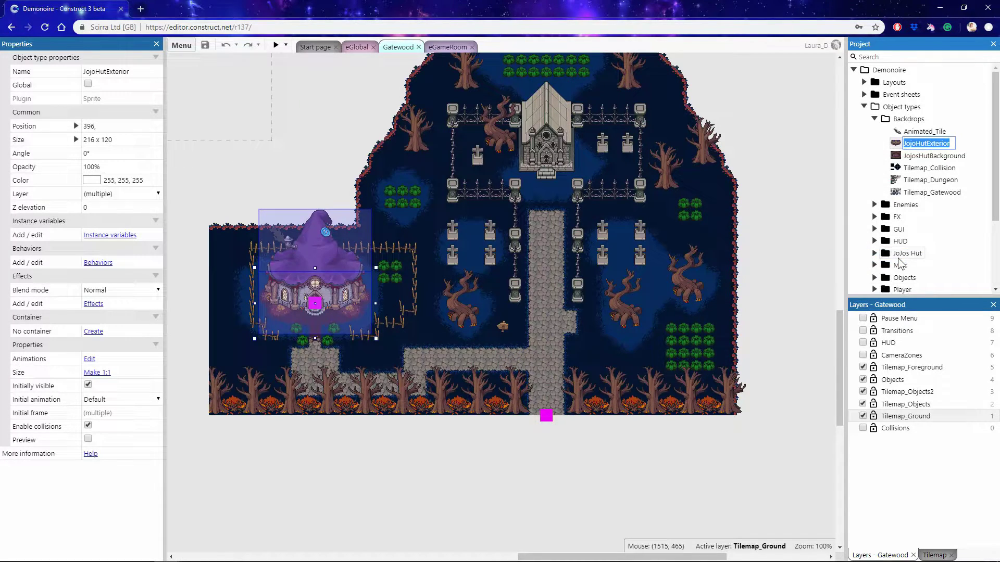
{"action": "key", "text": "End"}
{"action": "type", "text": "1"}
{"action": "key", "text": "Return"}
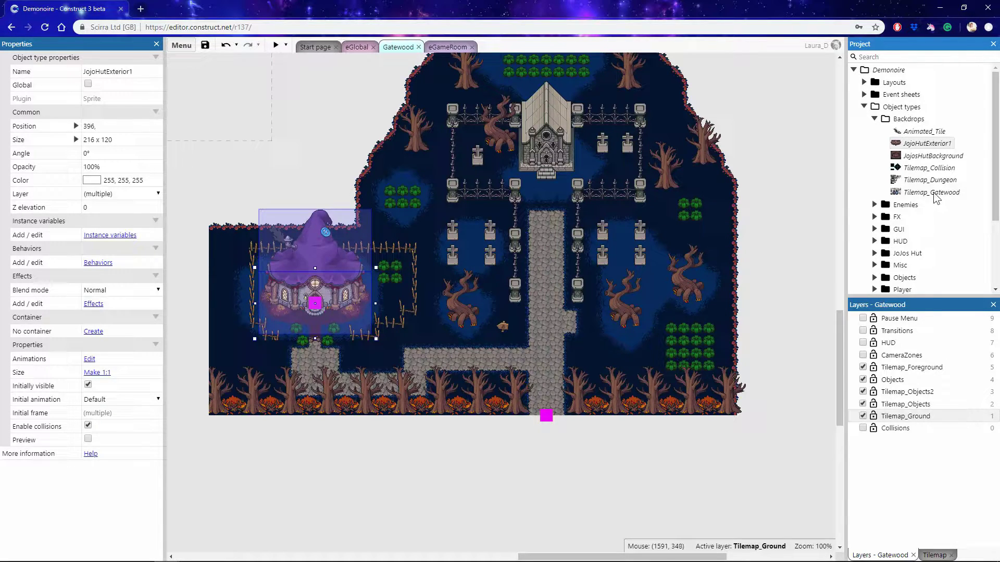
Step: Save Demonoire to Google Drive, viewing Animated_Tile's options while it saves, then go to search
{"action": "left_click", "coordinate": [205, 46]}
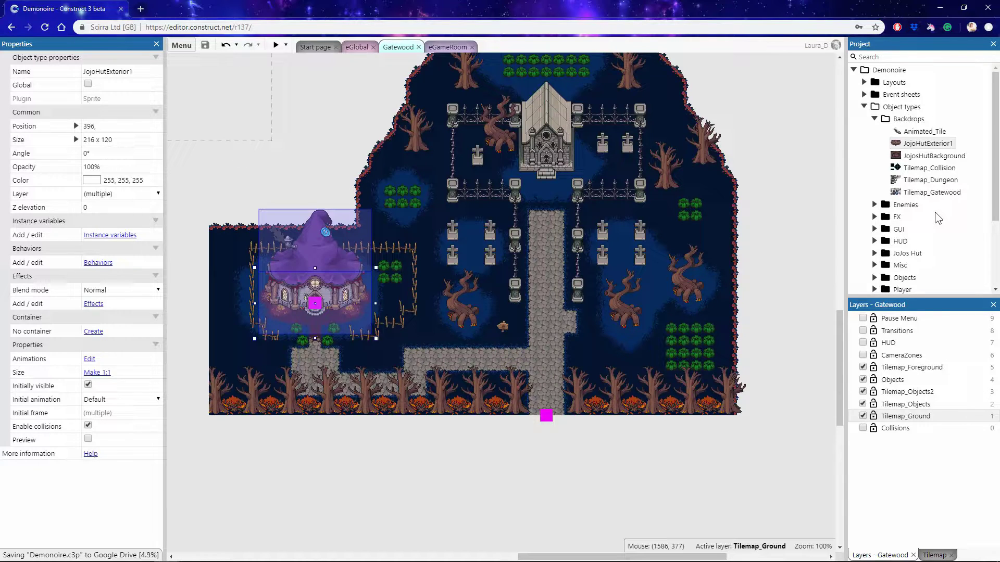
{"action": "right_click", "coordinate": [937, 136]}
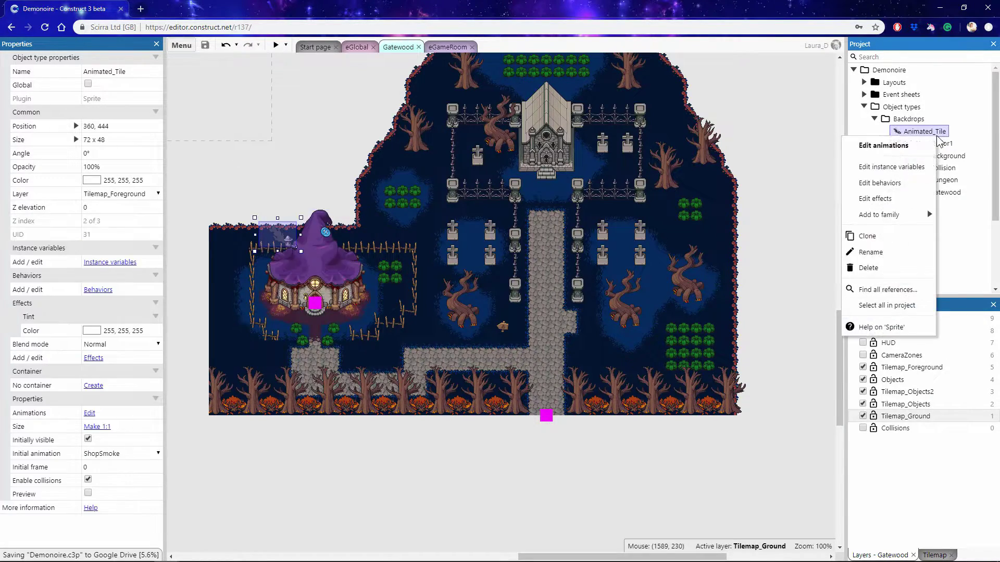
{"action": "left_click", "coordinate": [971, 248]}
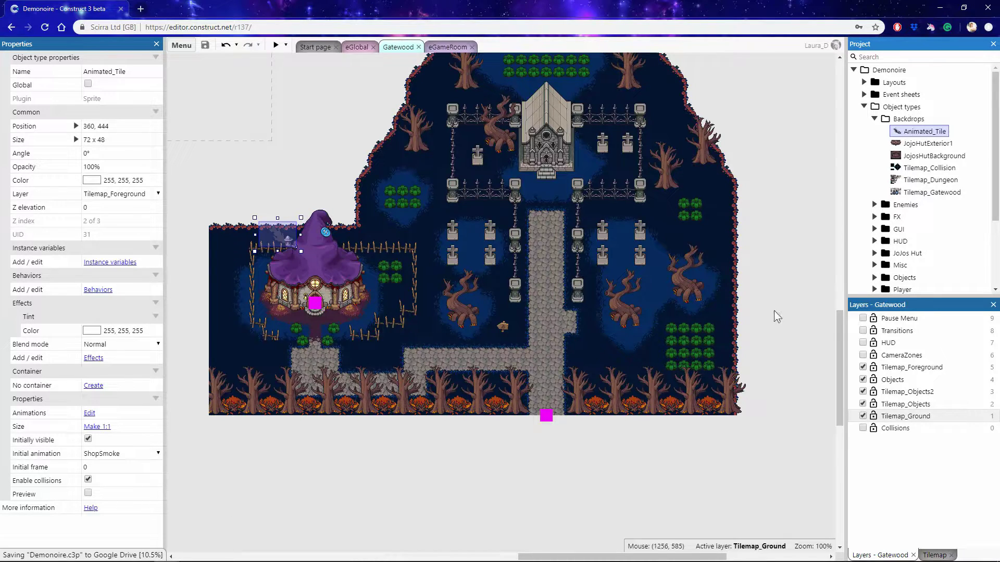
{"action": "left_click", "coordinate": [930, 58]}
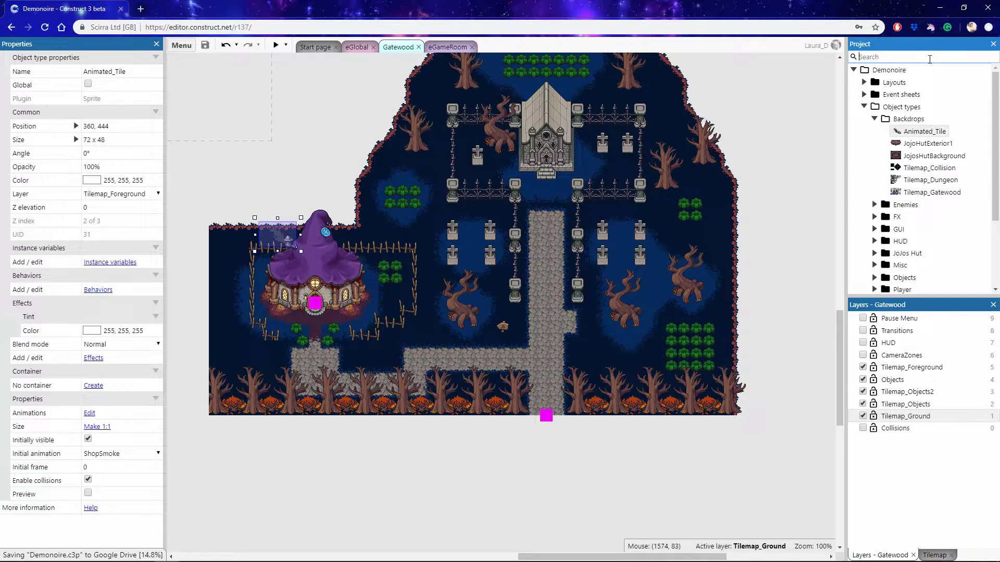
{"action": "type", "text": "player"}
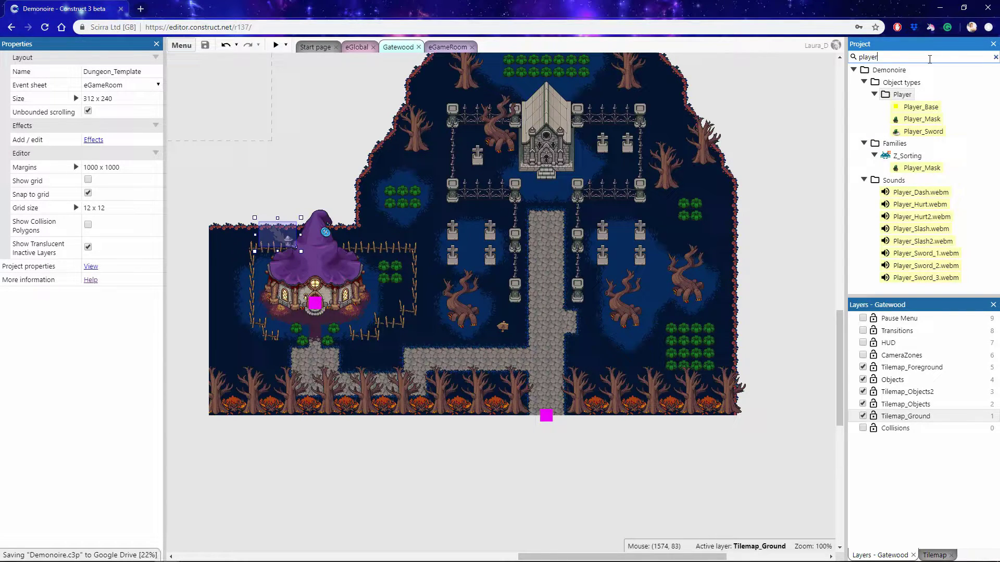
{"action": "key", "text": "BackSpace"}
{"action": "key", "text": "BackSpace"}
{"action": "key", "text": "BackSpace"}
{"action": "key", "text": "BackSpace"}
{"action": "key", "text": "BackSpace"}
{"action": "key", "text": "BackSpace"}
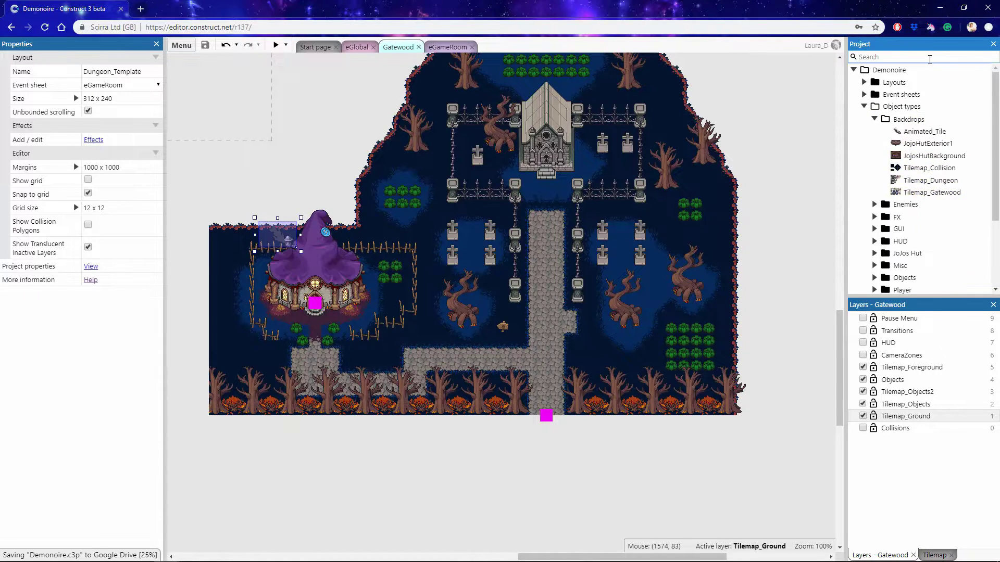
Step: Collapse Object types, then start Import sounds on the Sounds folder and cancel it
{"action": "left_click", "coordinate": [864, 106]}
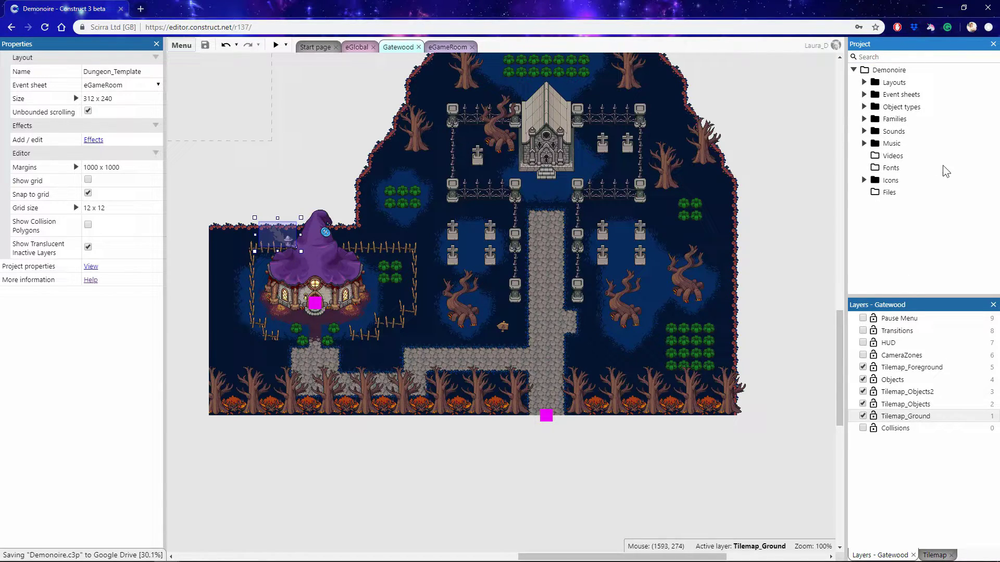
{"action": "right_click", "coordinate": [890, 132]}
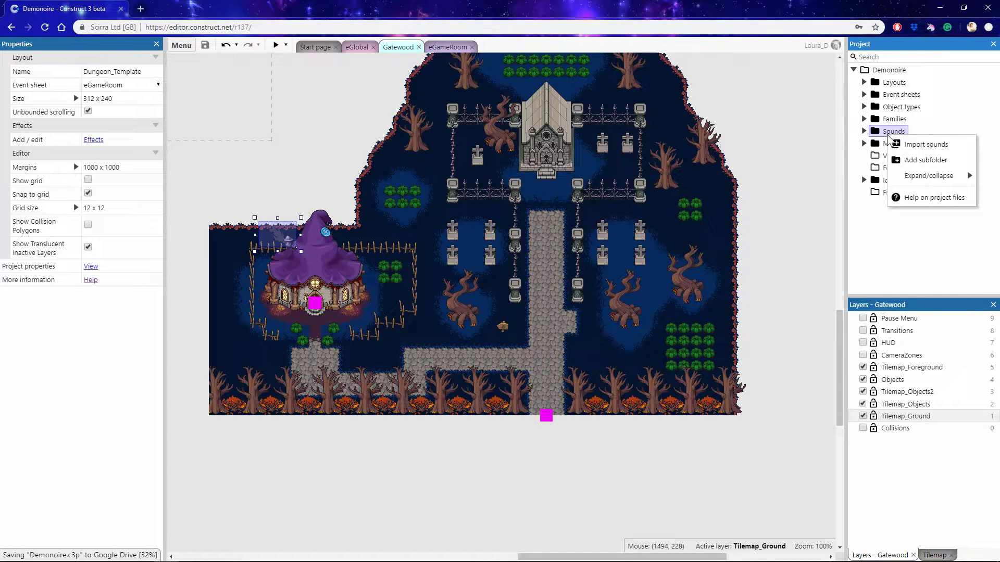
{"action": "left_click", "coordinate": [950, 147]}
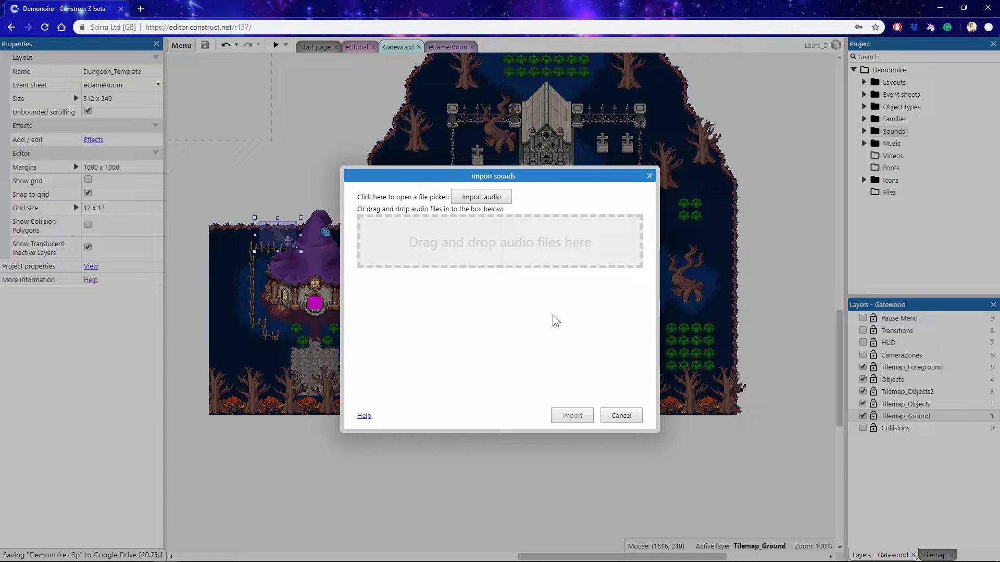
{"action": "left_click", "coordinate": [621, 415]}
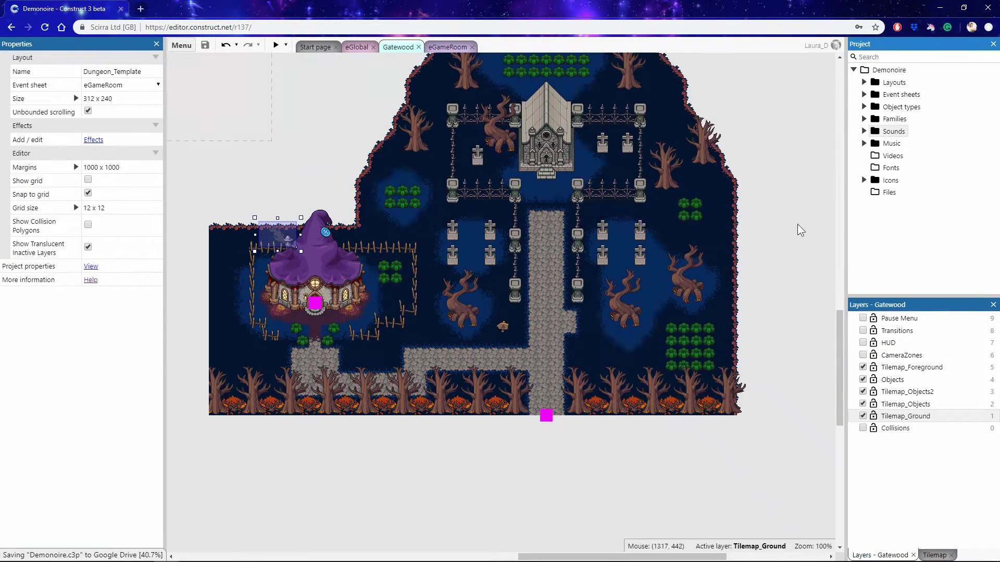
Step: Expand Music and its Dungeon entry to reveal Dungeon.m4a, Dungeon.ogg and Dungeon.webm
{"action": "left_click", "coordinate": [862, 145]}
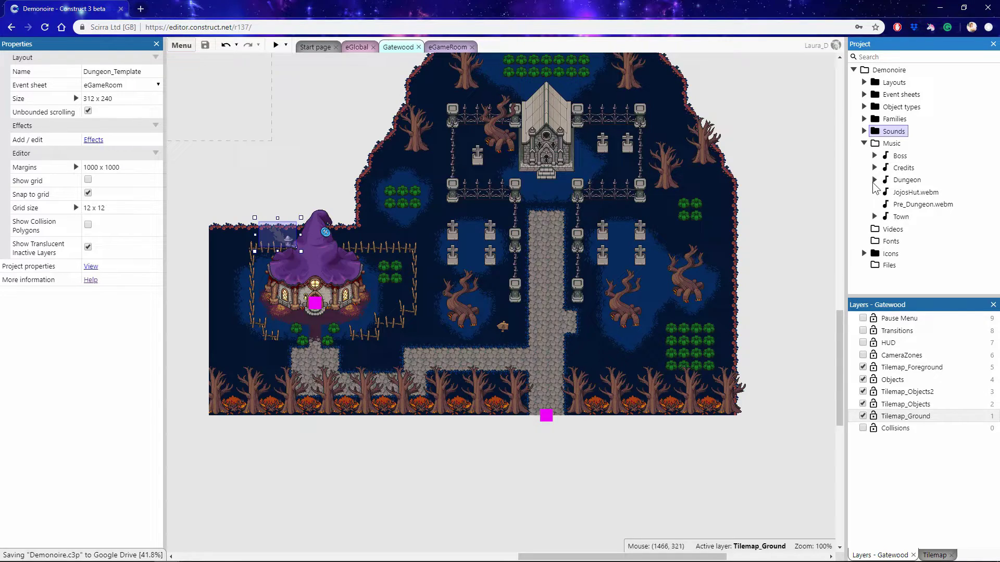
{"action": "left_click", "coordinate": [874, 179]}
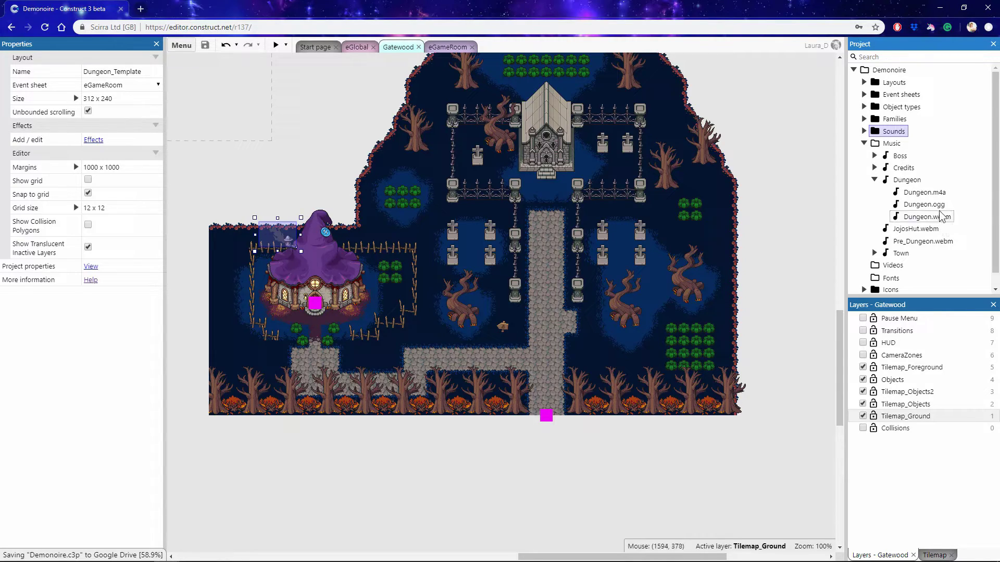
Step: Play a preview of the Dungeon.m4a music file
{"action": "right_click", "coordinate": [927, 193]}
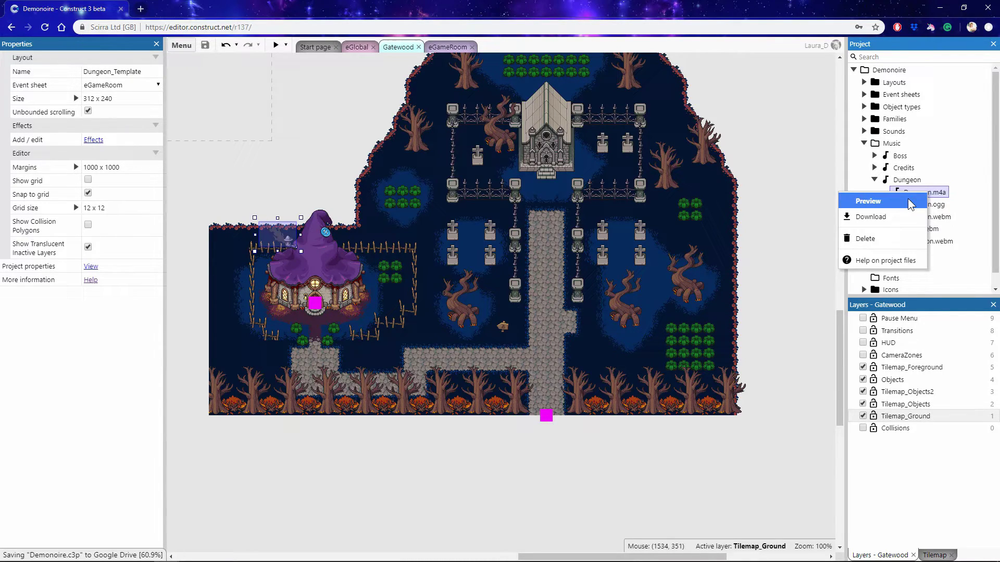
{"action": "left_click", "coordinate": [913, 198]}
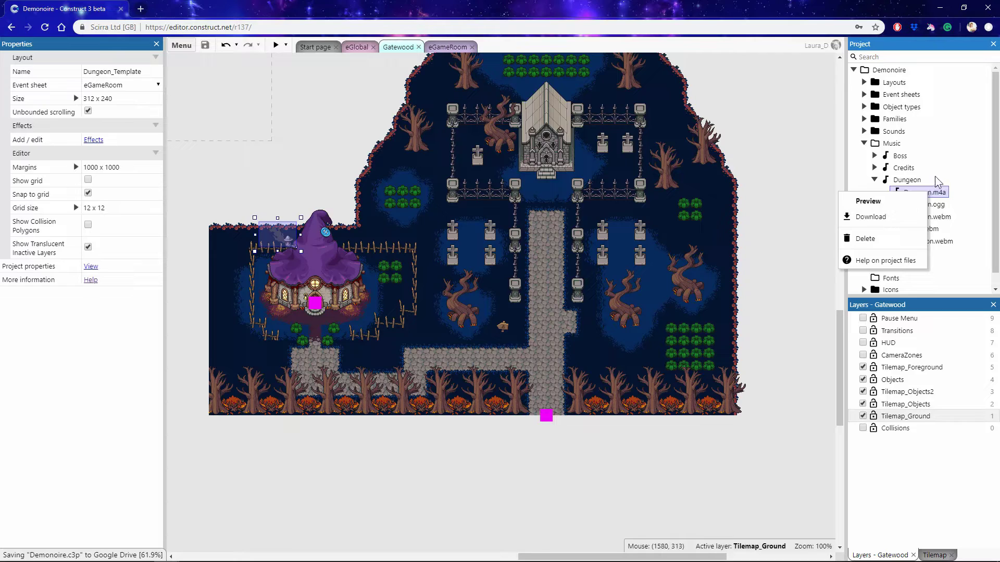